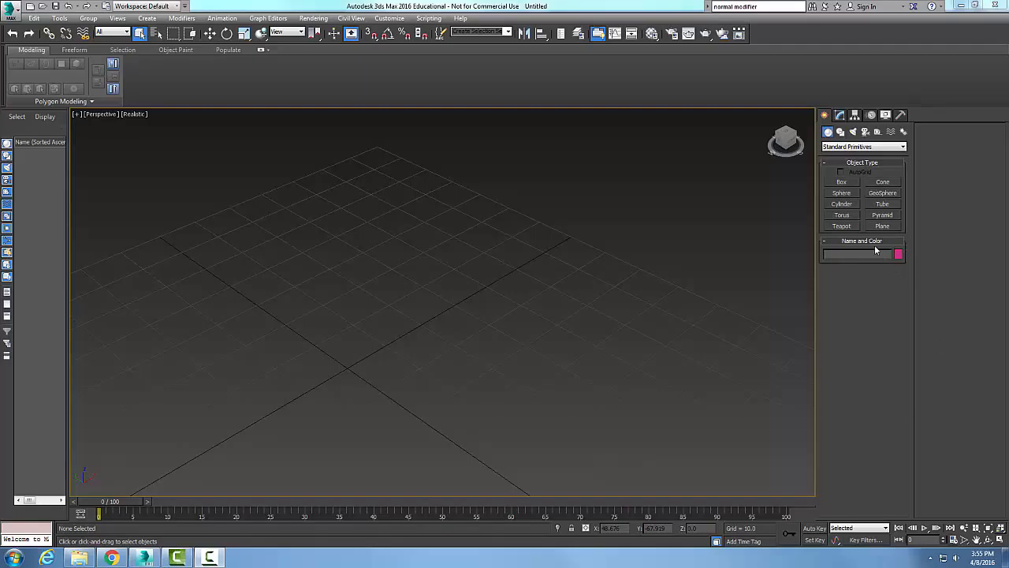
Create a sphere with a radius of about 20.6 on the grid in the perspective view.
click(842, 193)
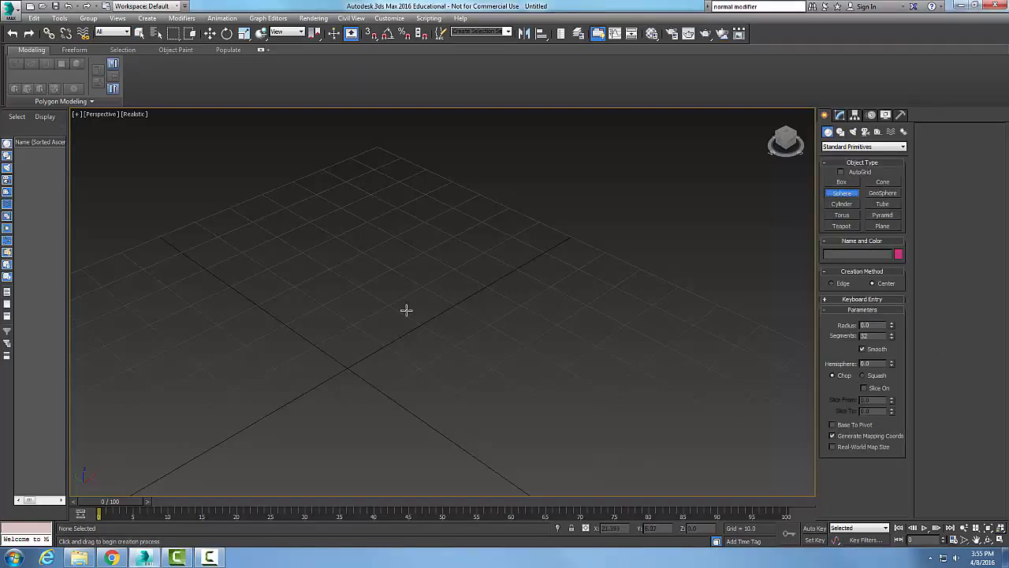
drag(406, 309, 489, 343)
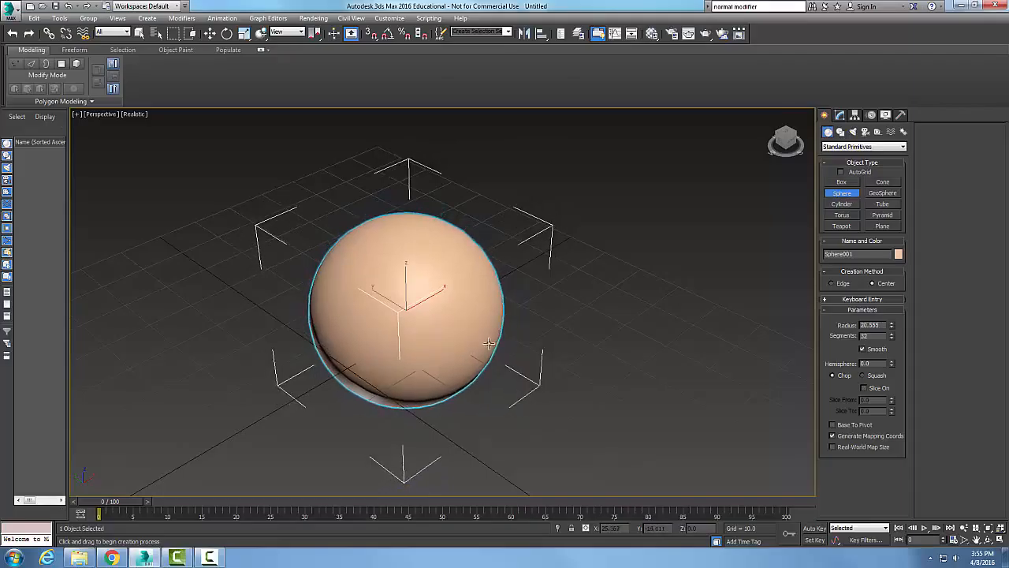
right_click(581, 347)
click(581, 348)
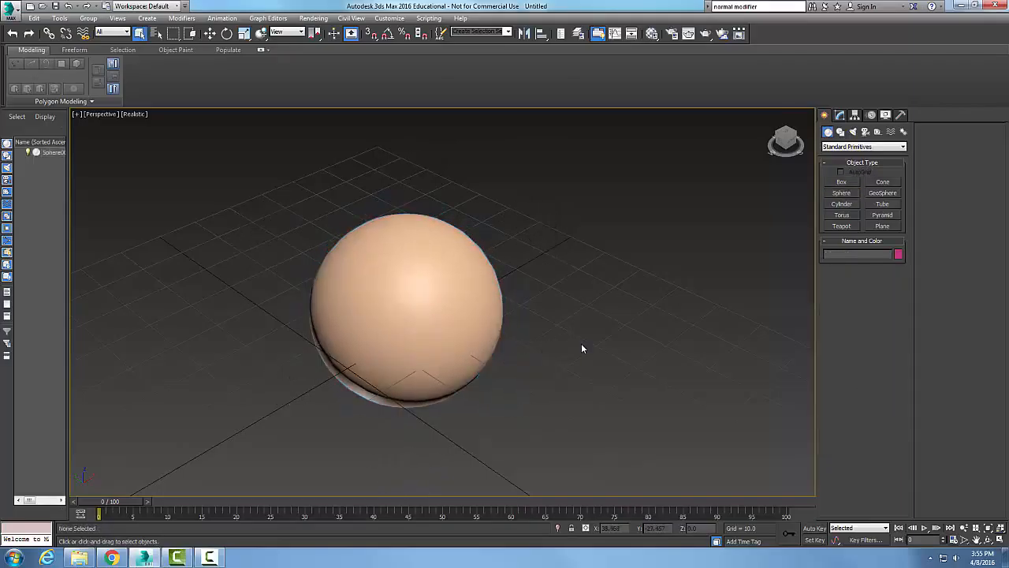
Apply an FFD 3x3x3 modifier to the sphere.
click(447, 342)
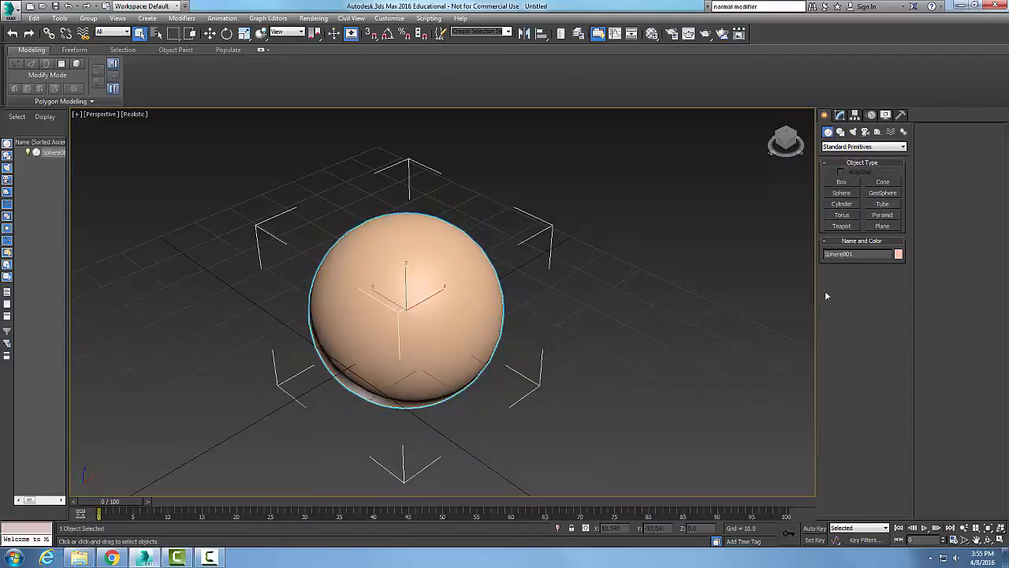
click(840, 115)
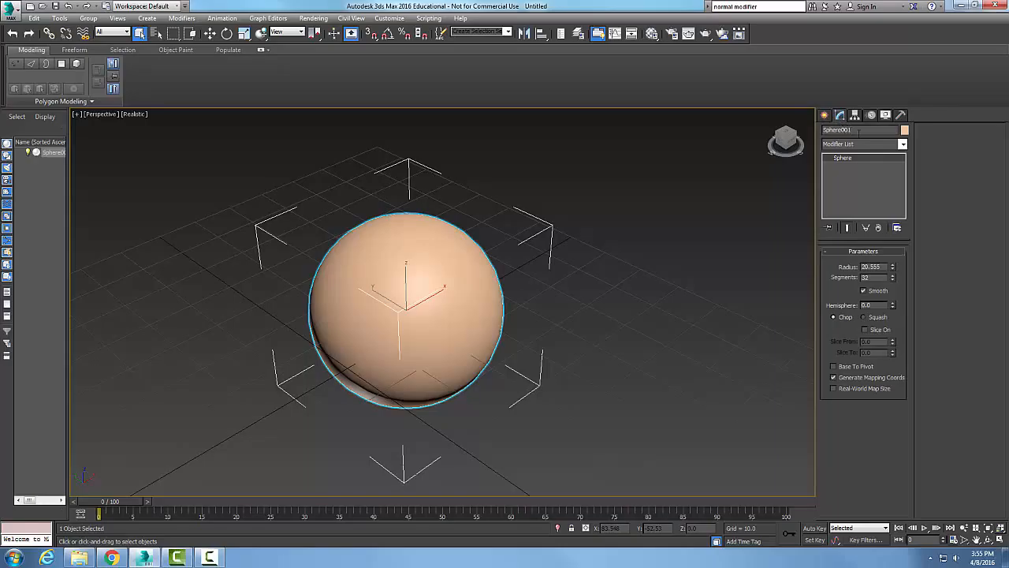
click(902, 145)
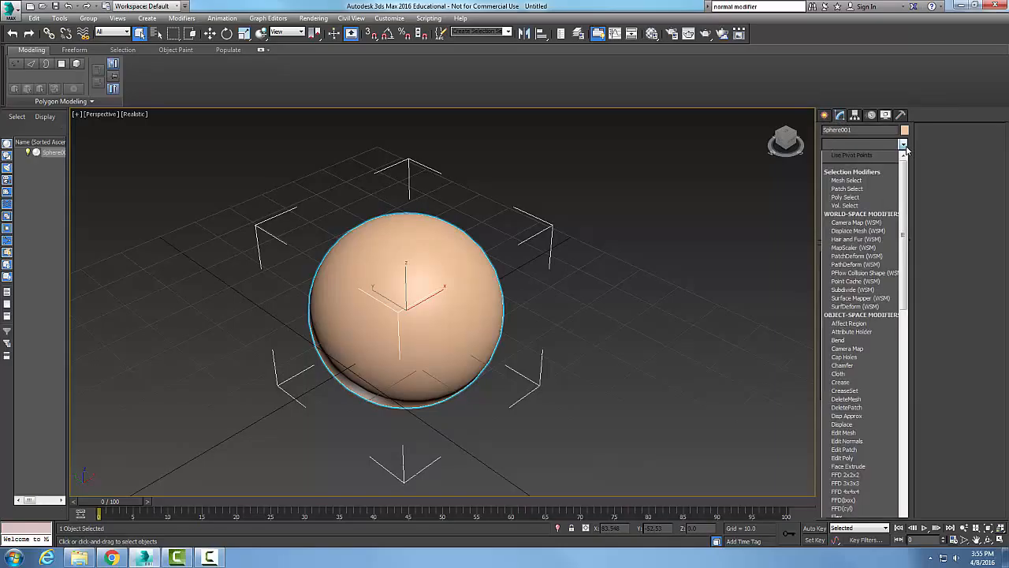
drag(906, 185, 906, 256)
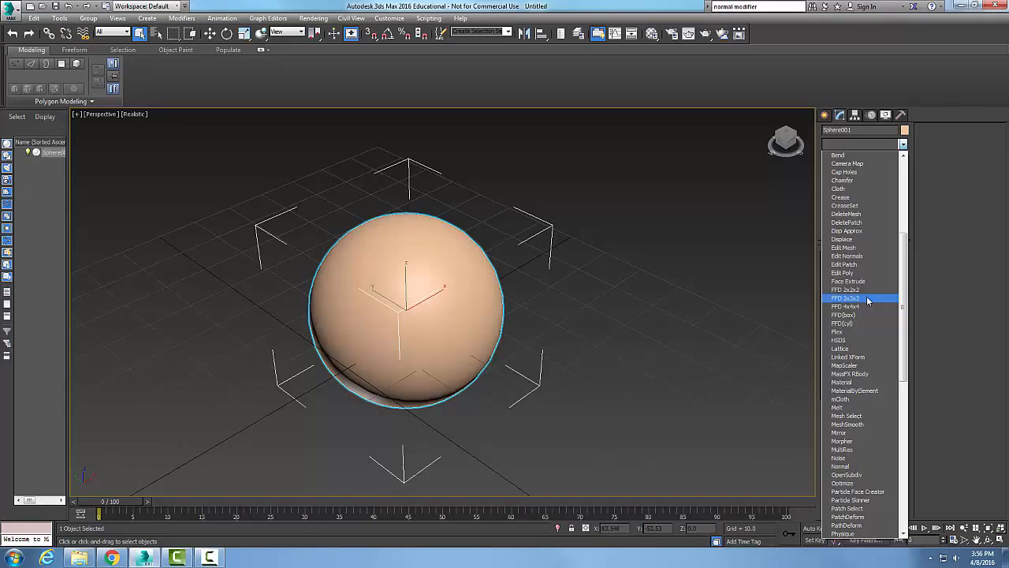
click(867, 299)
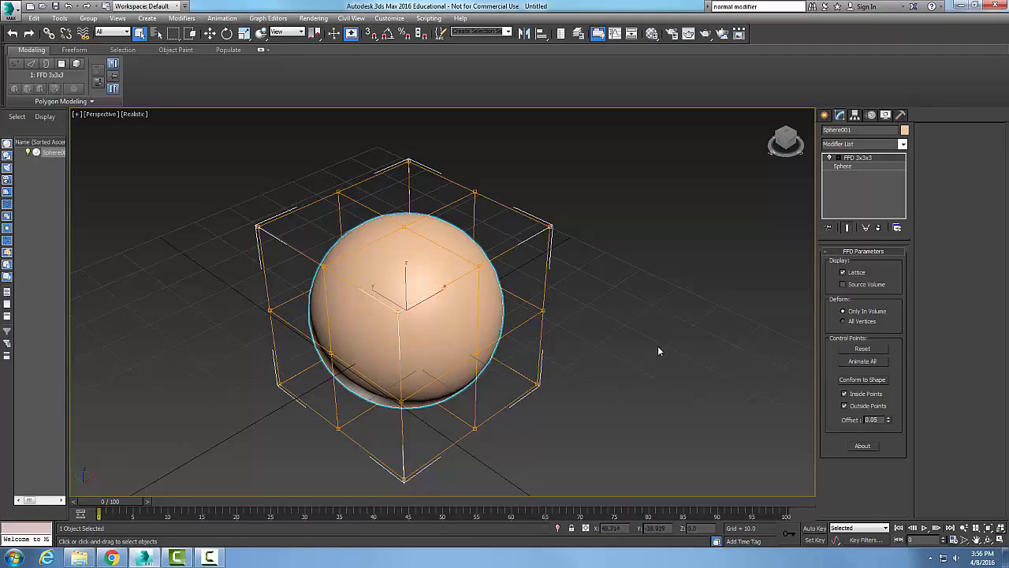
Examine the FFD 3x3x3 sub-object levels Control Points, Lattice and Set Volume on the sphere.
click(839, 158)
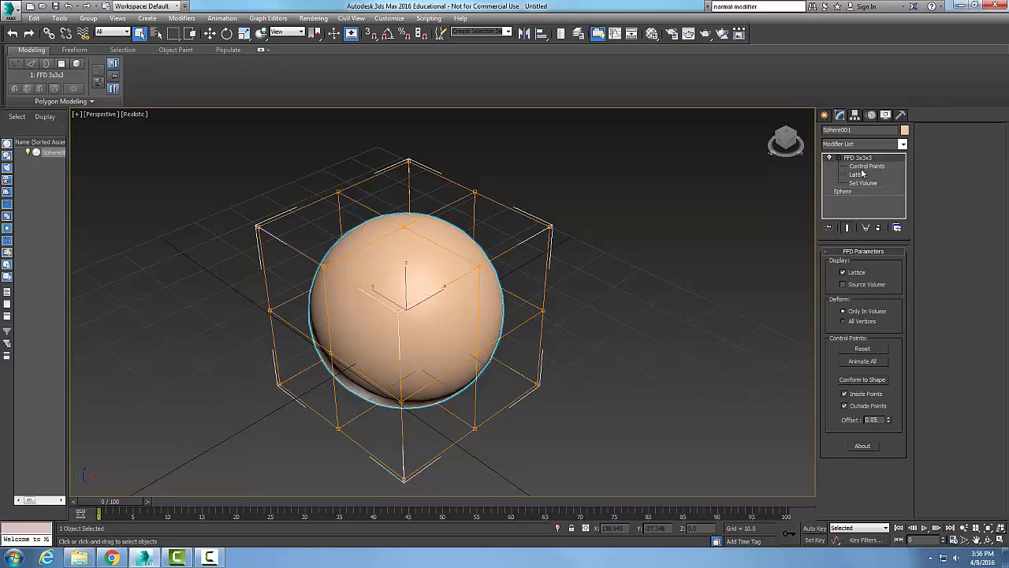
click(866, 166)
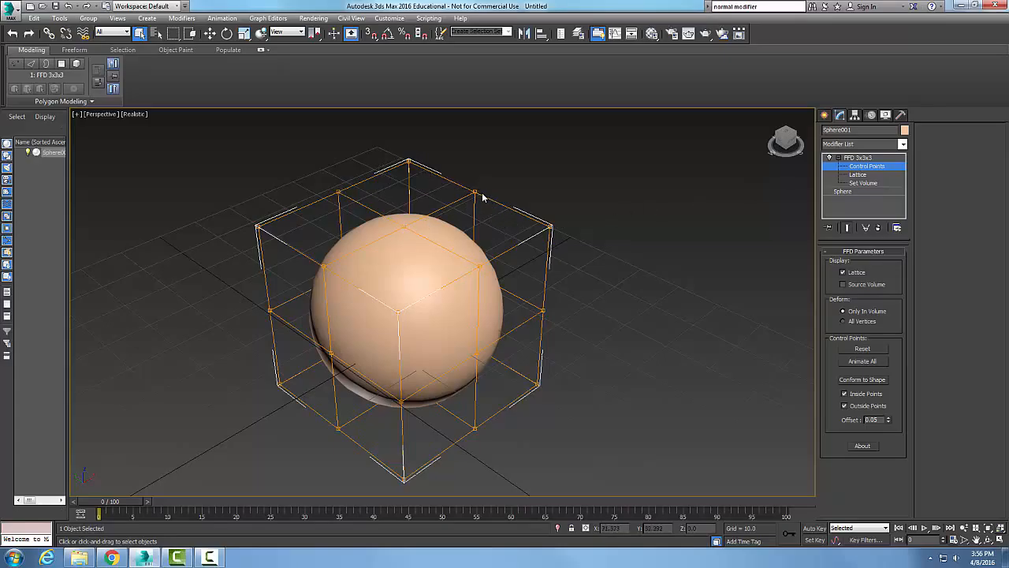
click(860, 176)
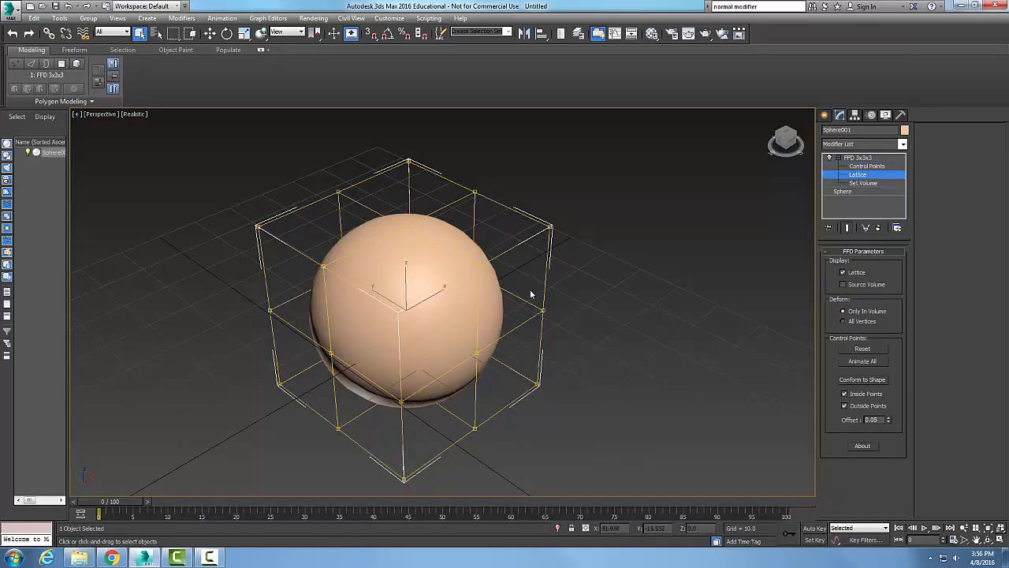
click(860, 184)
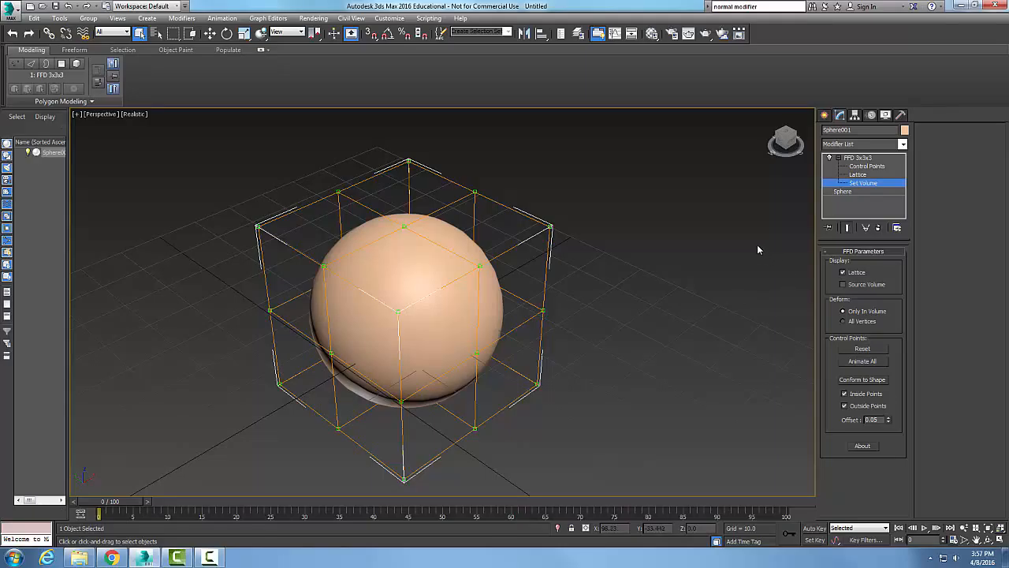
Raise the center control point of the lattice's top face along Z to about 110.
click(862, 166)
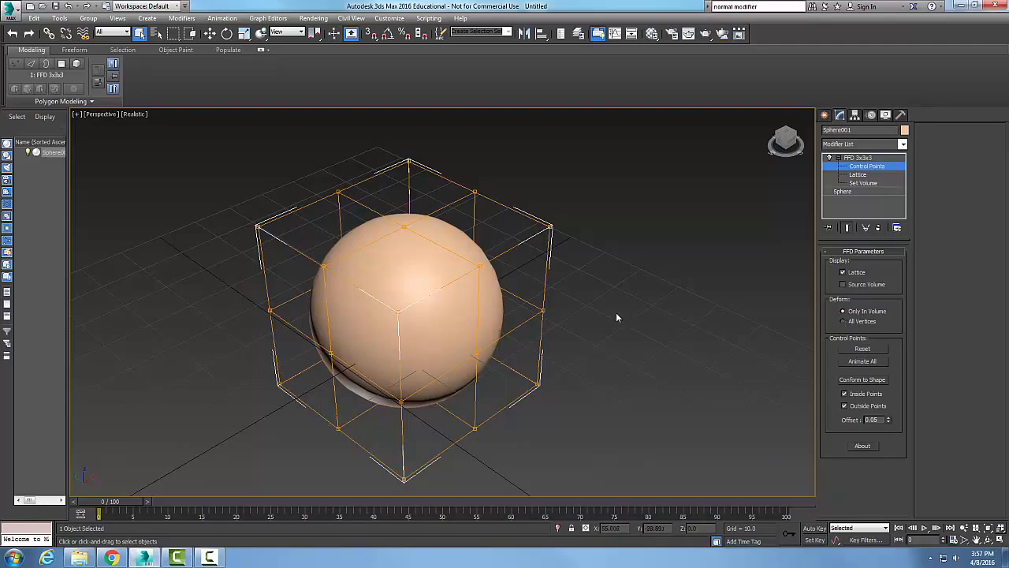
scroll(576, 318, down, 4)
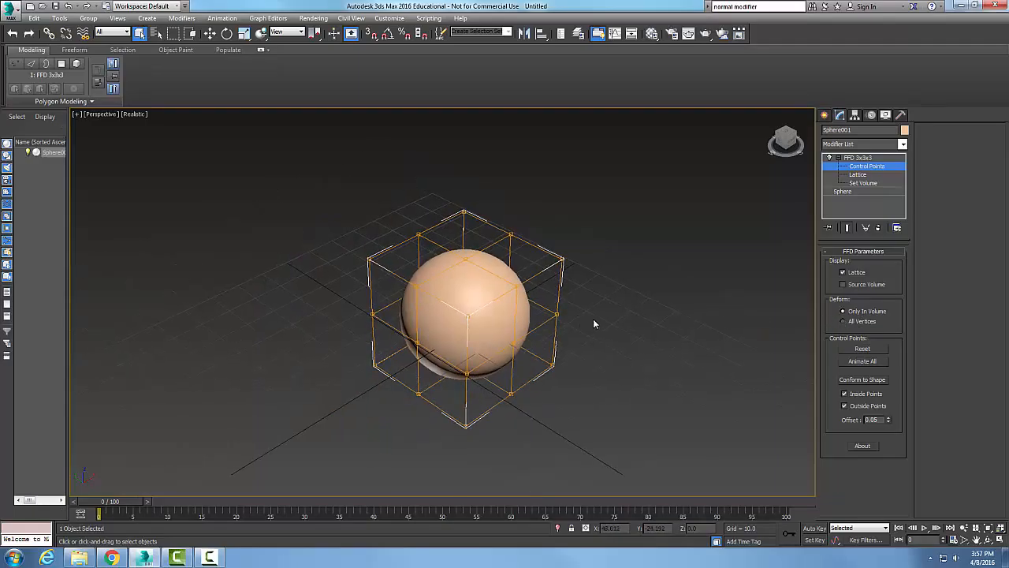
scroll(597, 319, down, 2)
middle_drag(602, 318, 545, 333)
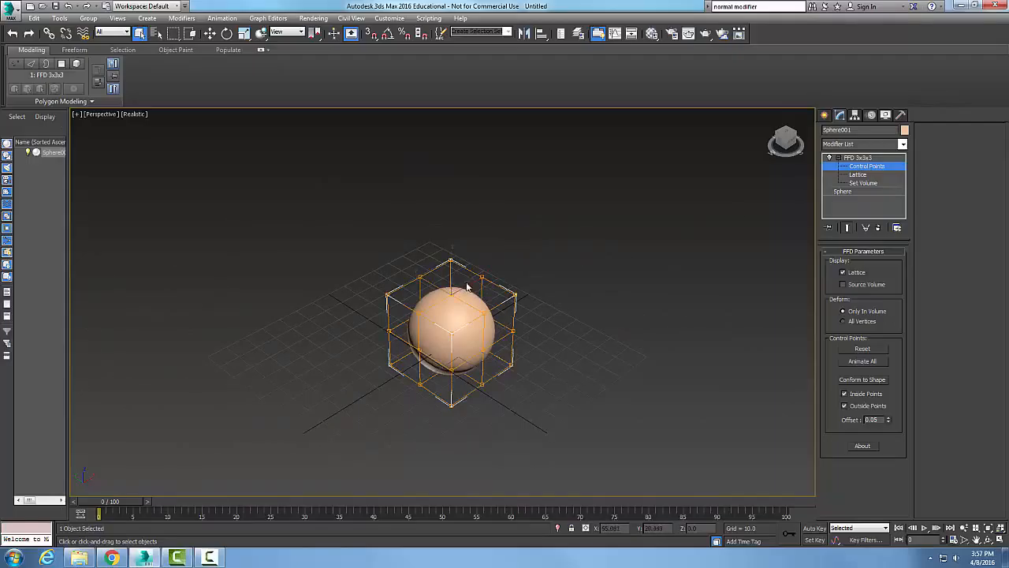
click(209, 35)
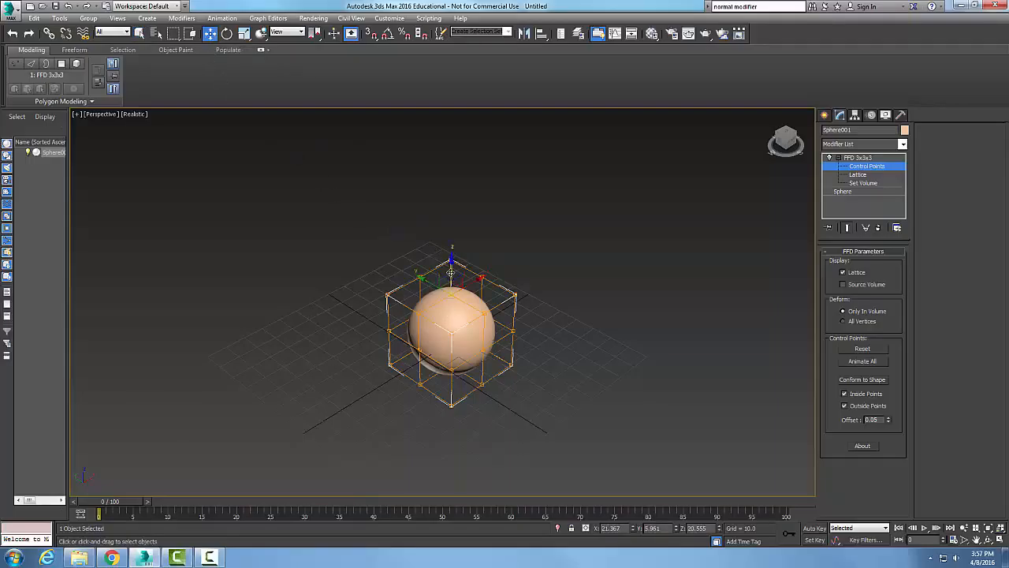
drag(449, 269, 429, 78)
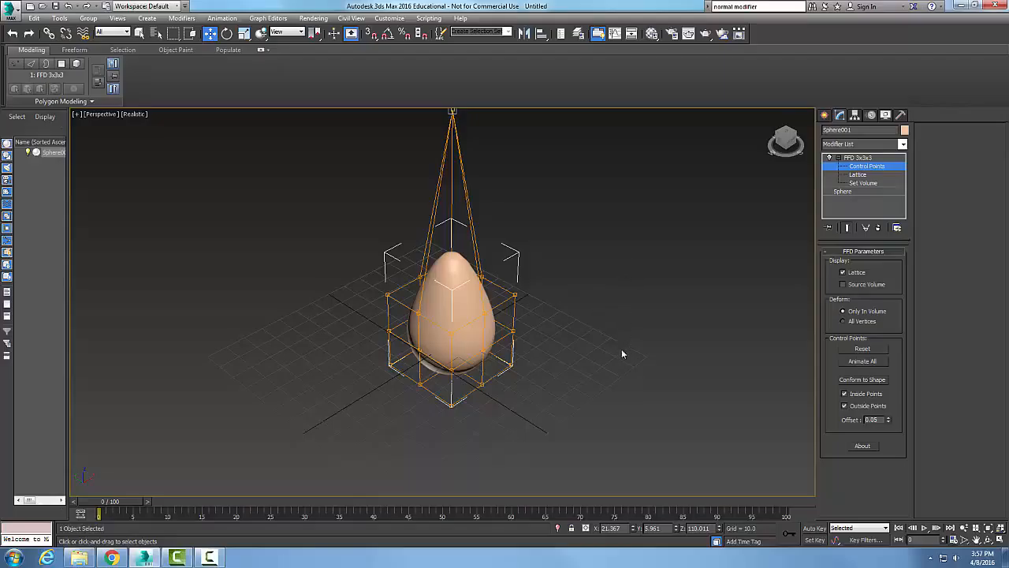
Pull the middle control point of the lattice's negative-Y face outward to Y about -144 and deselect it.
click(484, 349)
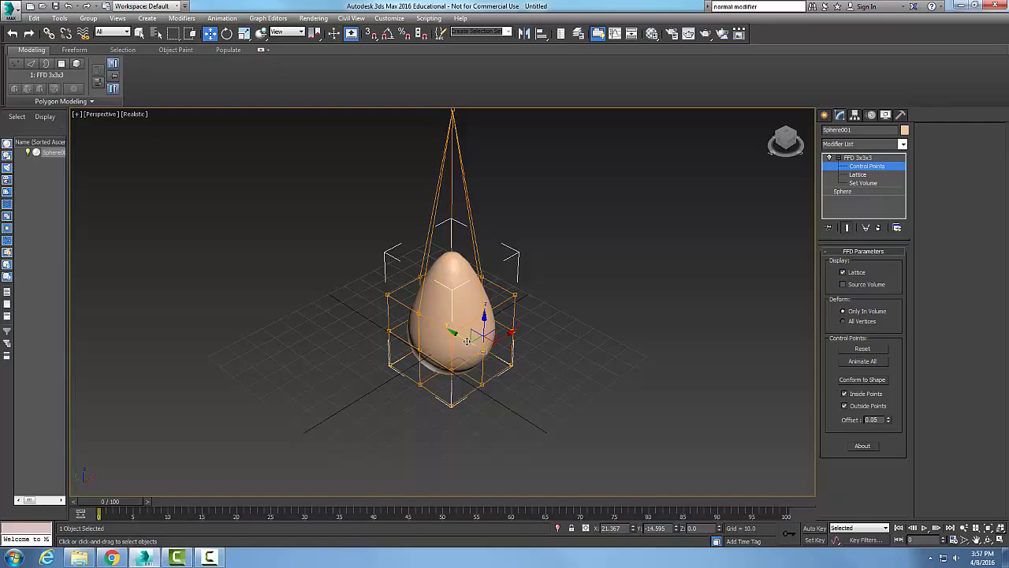
drag(470, 342, 750, 465)
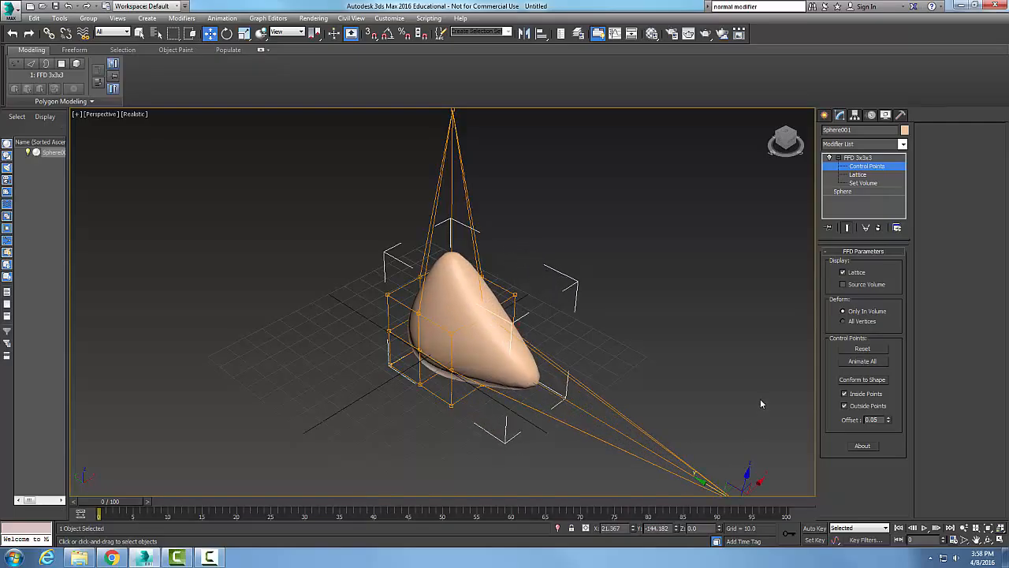
scroll(757, 398, down, 3)
middle_drag(758, 390, 693, 366)
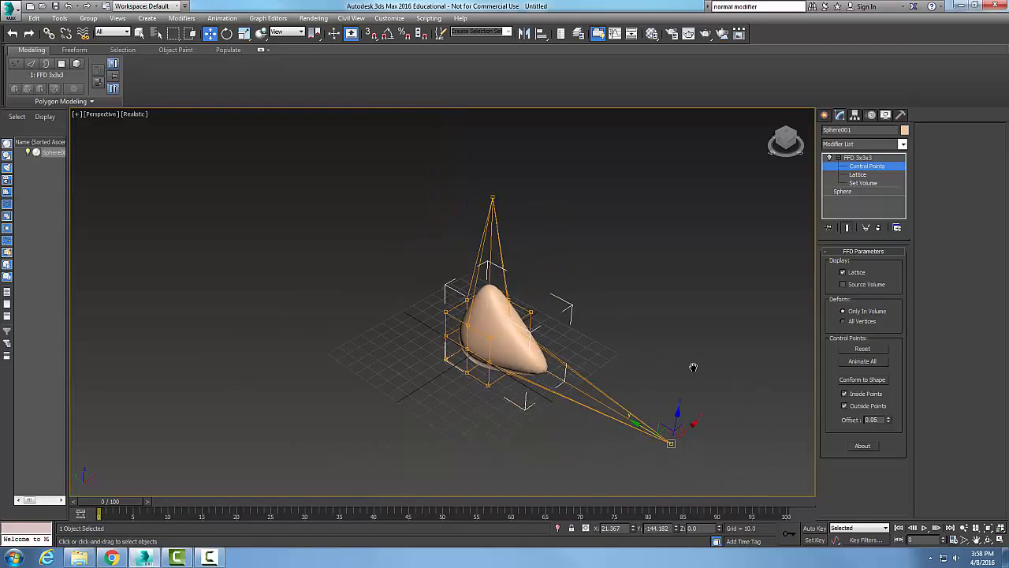
scroll(701, 374, up, 2)
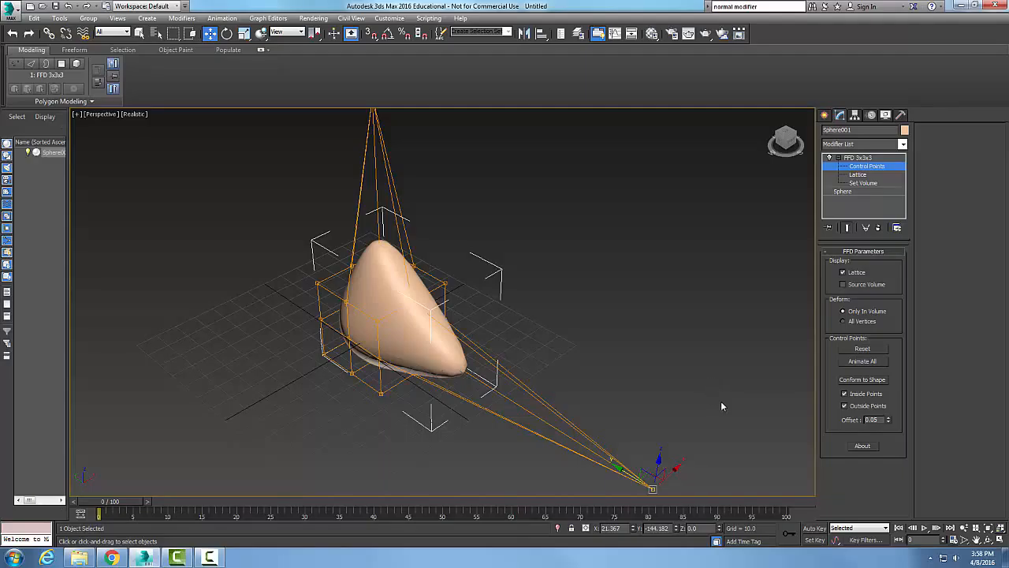
click(739, 444)
right_click(729, 430)
click(671, 299)
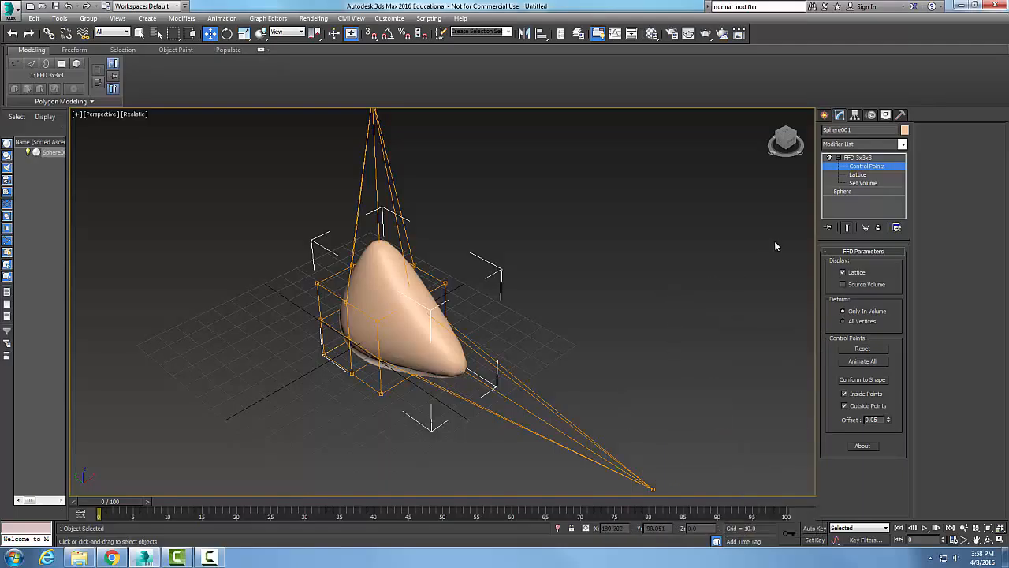
Leave control-point editing, check the deformed sphere without its lattice, and reset the FFD control points.
click(845, 162)
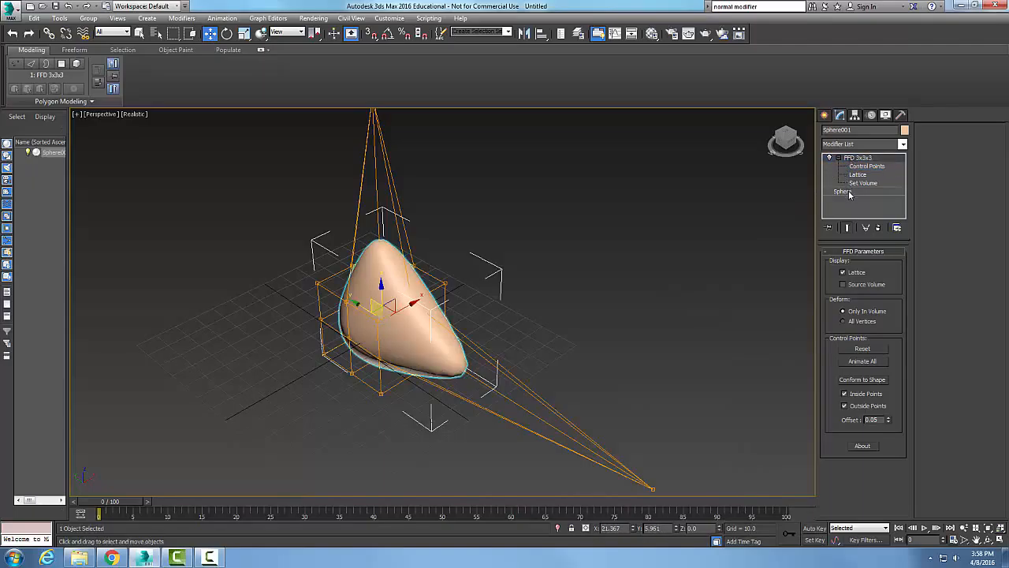
click(824, 114)
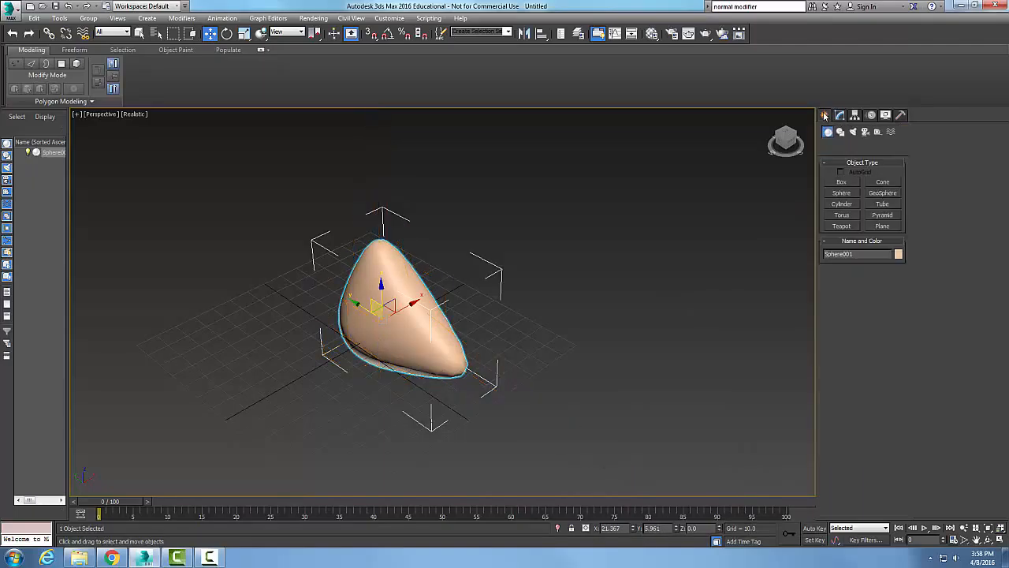
click(625, 362)
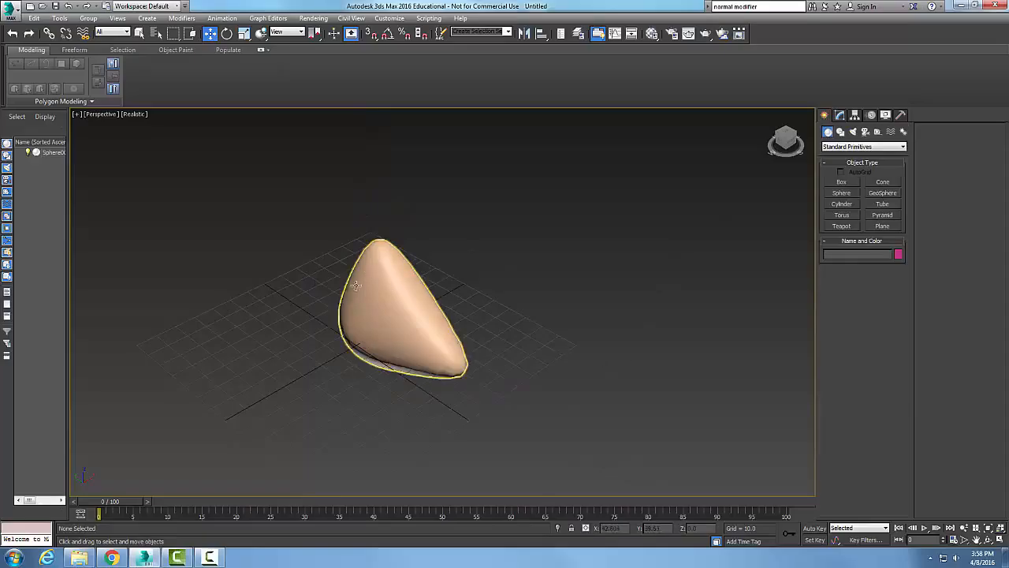
click(416, 348)
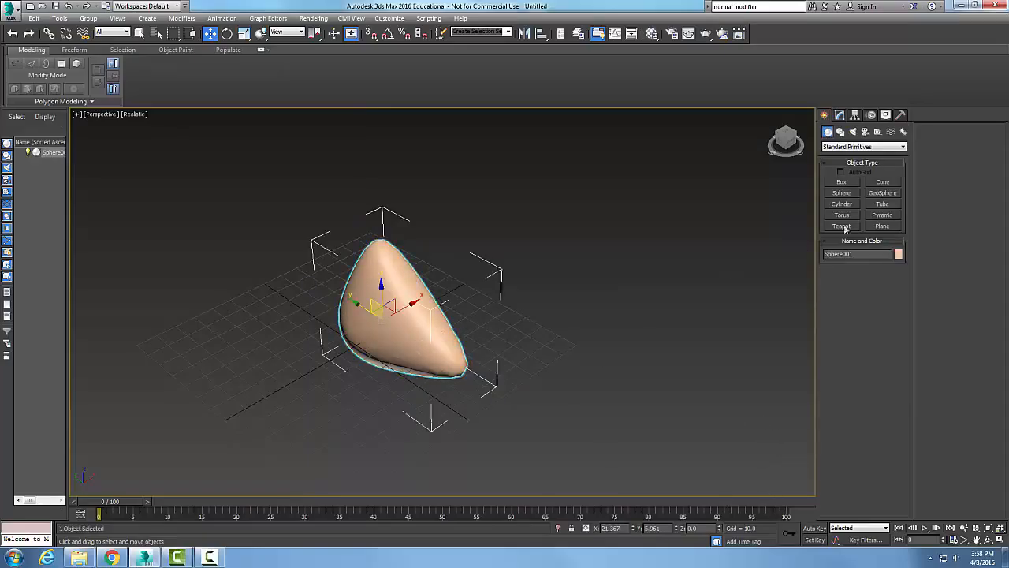
click(841, 116)
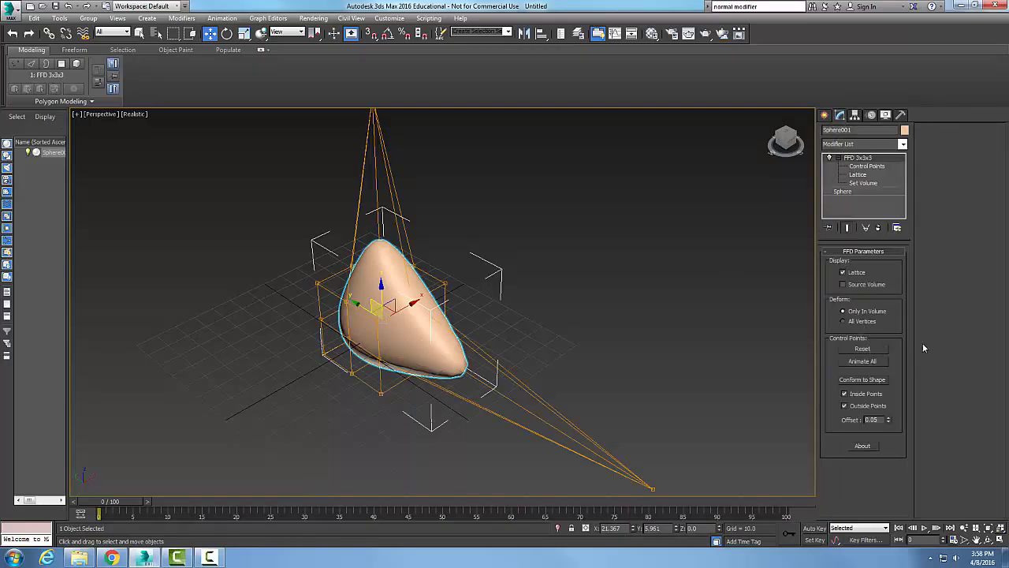
click(879, 348)
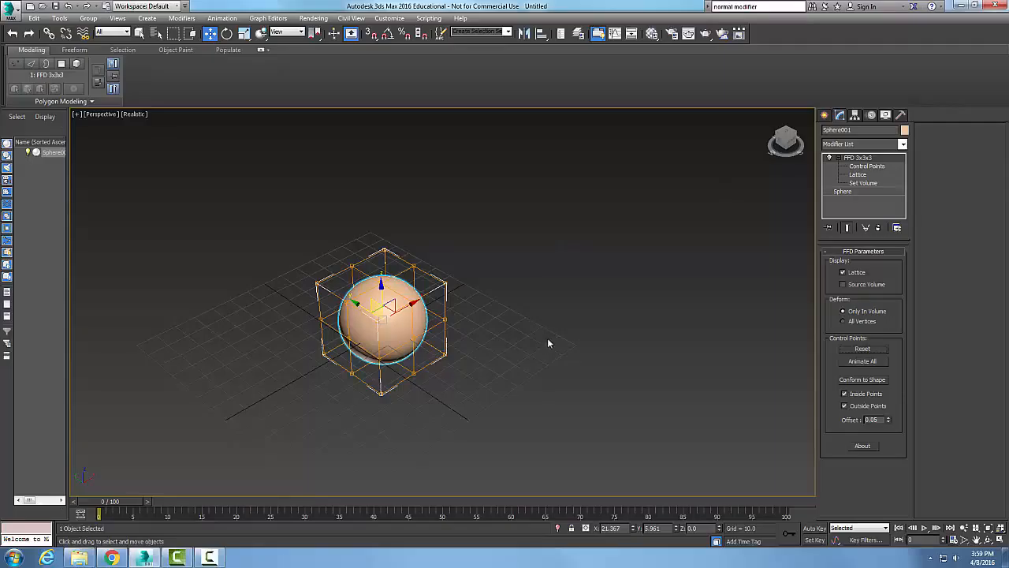
Form an egg shape by raising the lattice's top center control point to Z about 101, and leave control-point editing.
click(886, 166)
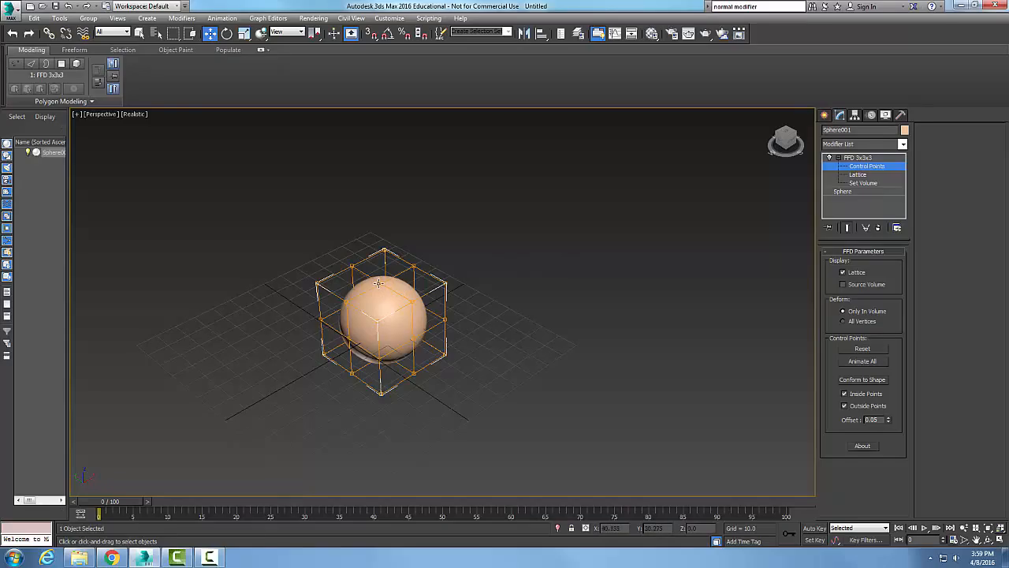
click(384, 252)
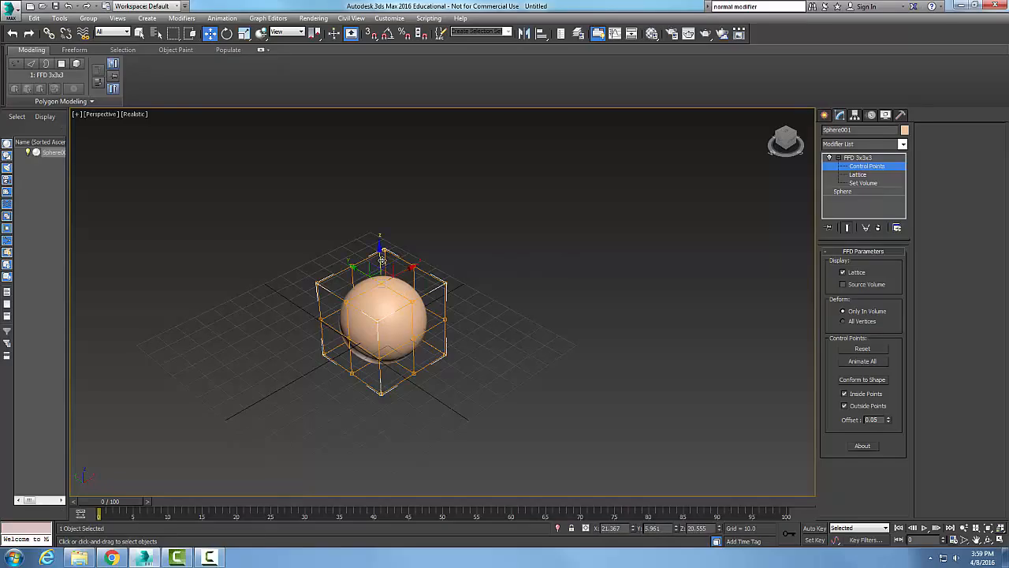
drag(383, 263, 365, 99)
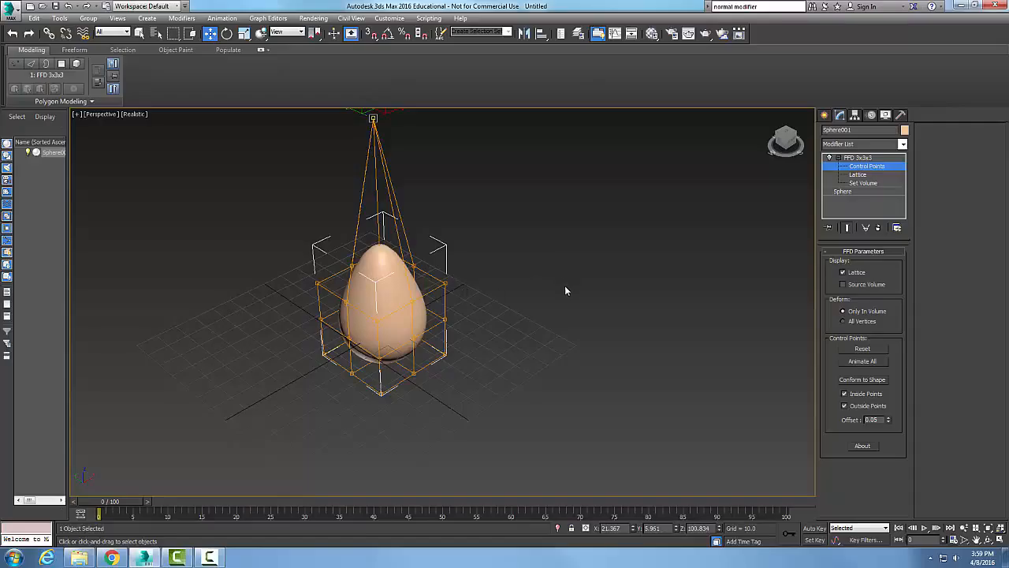
click(856, 158)
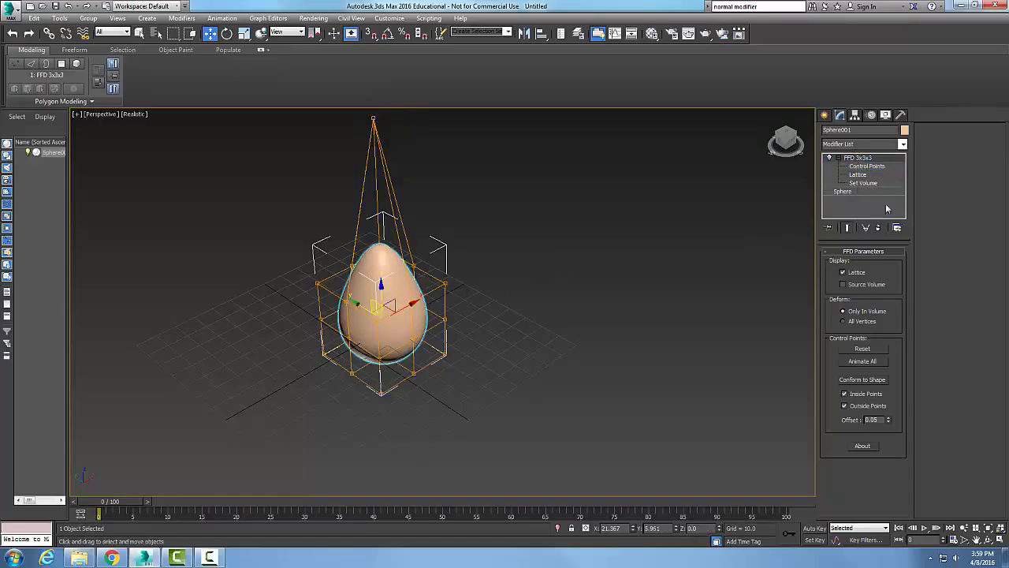
Inspect the egg shape up close without its lattice and reselect it.
click(740, 231)
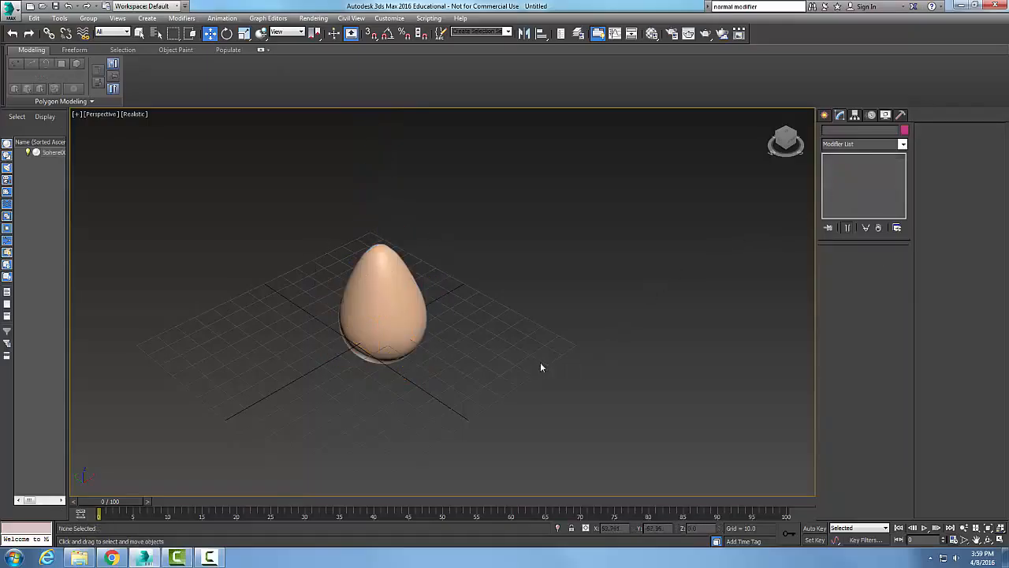
scroll(540, 364, up, 5)
middle_drag(561, 358, 742, 410)
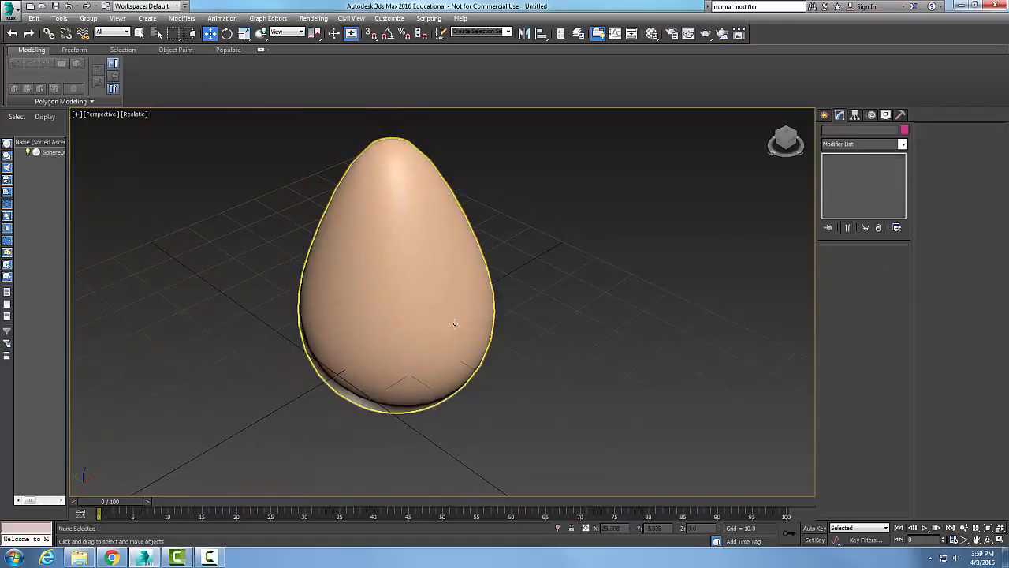
click(468, 272)
click(468, 272)
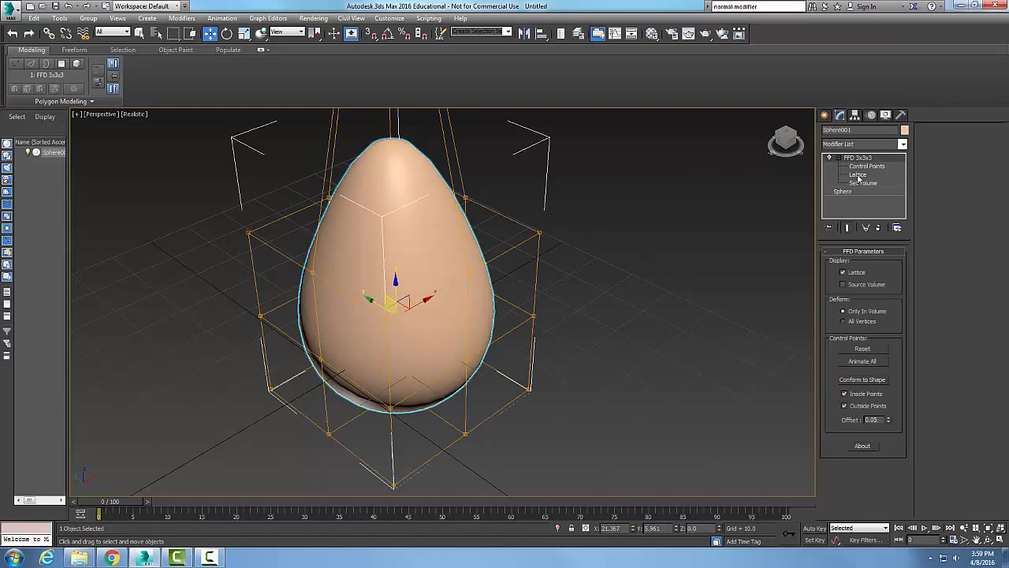
Compare the sphere without and with its deformation by disabling and re-enabling the FFD 3x3x3 modifier, deselecting the object to view each state.
click(828, 159)
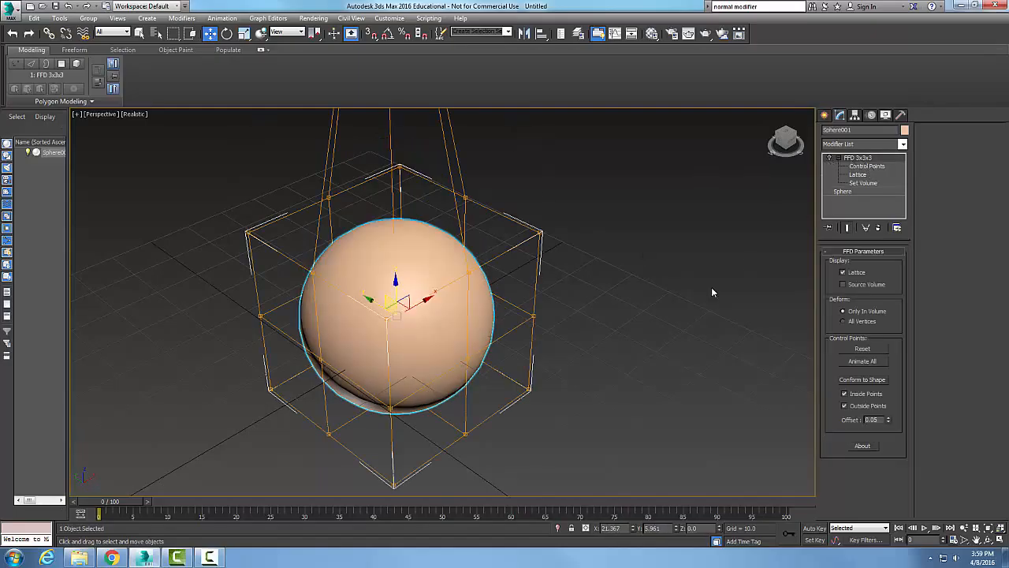
click(661, 332)
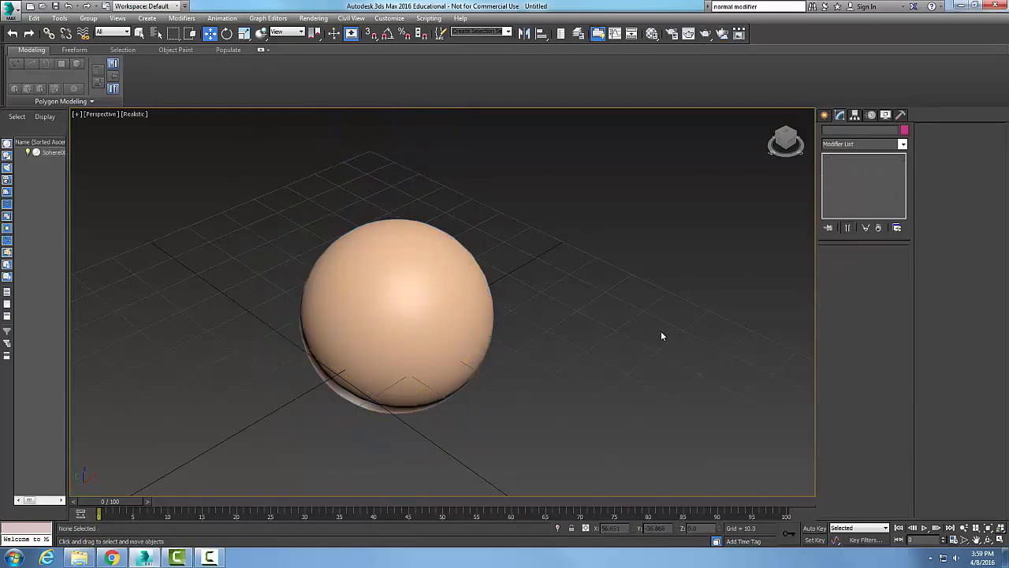
click(527, 275)
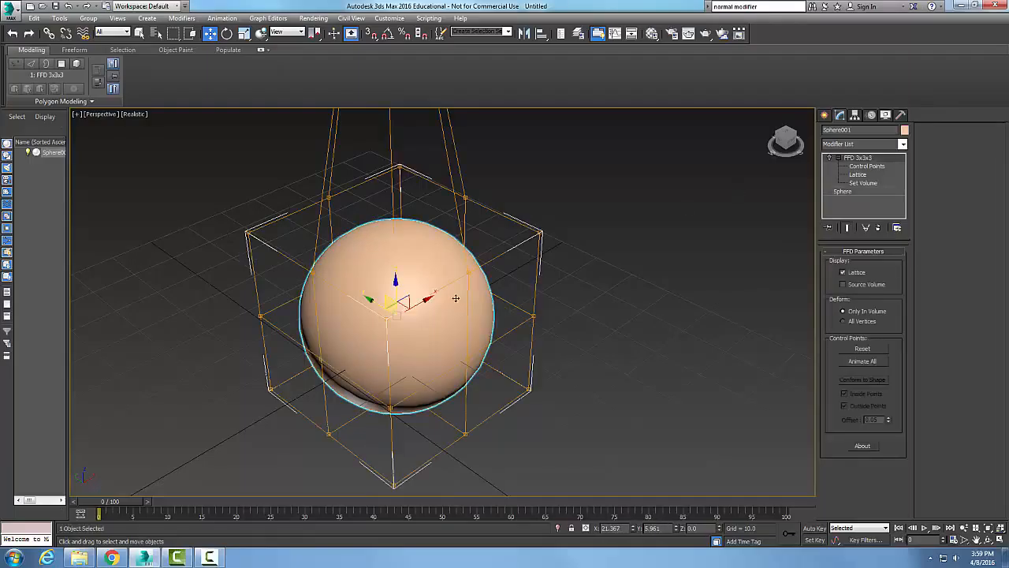
click(830, 159)
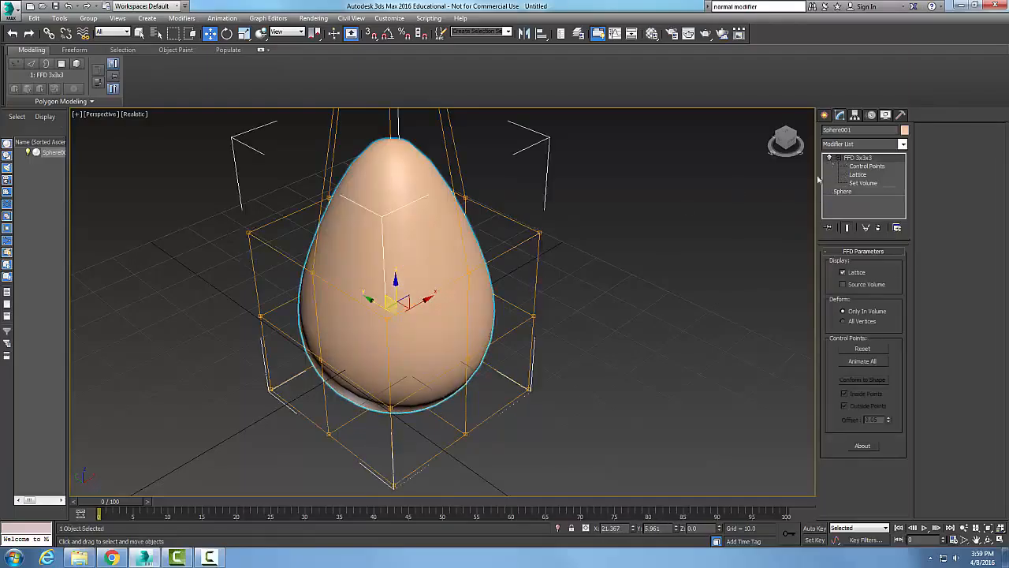
click(702, 306)
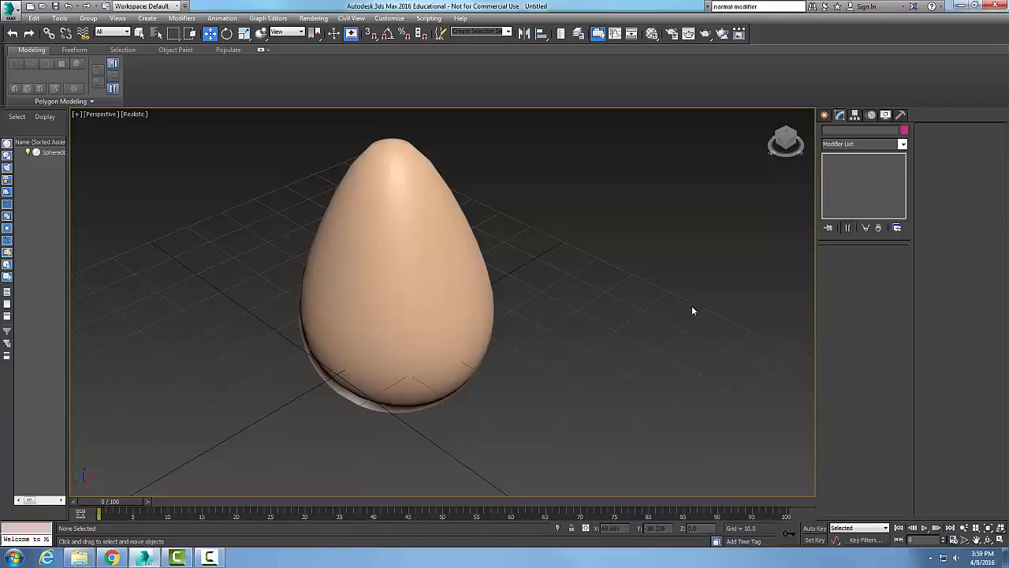
middle_drag(667, 346, 528, 354)
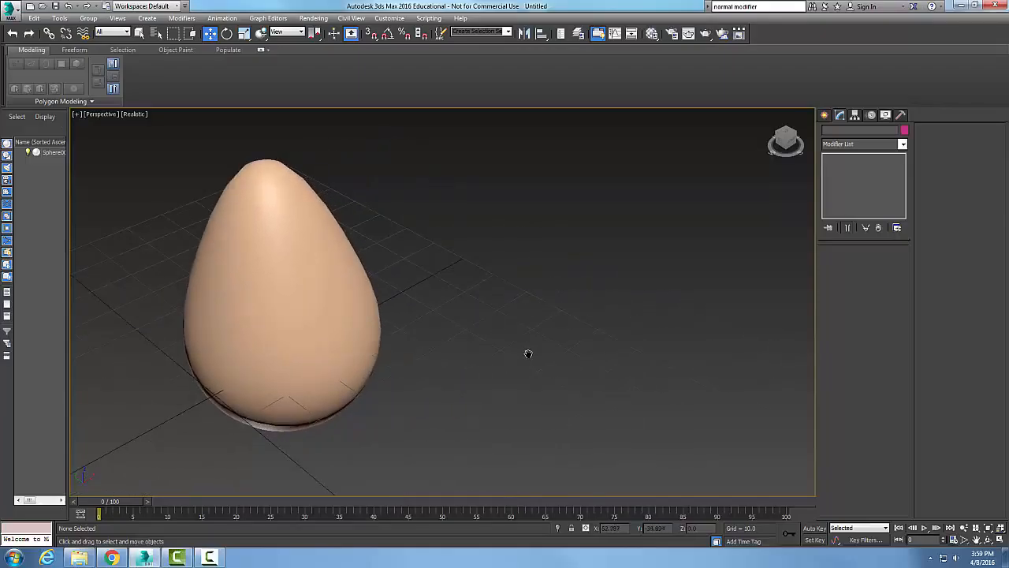